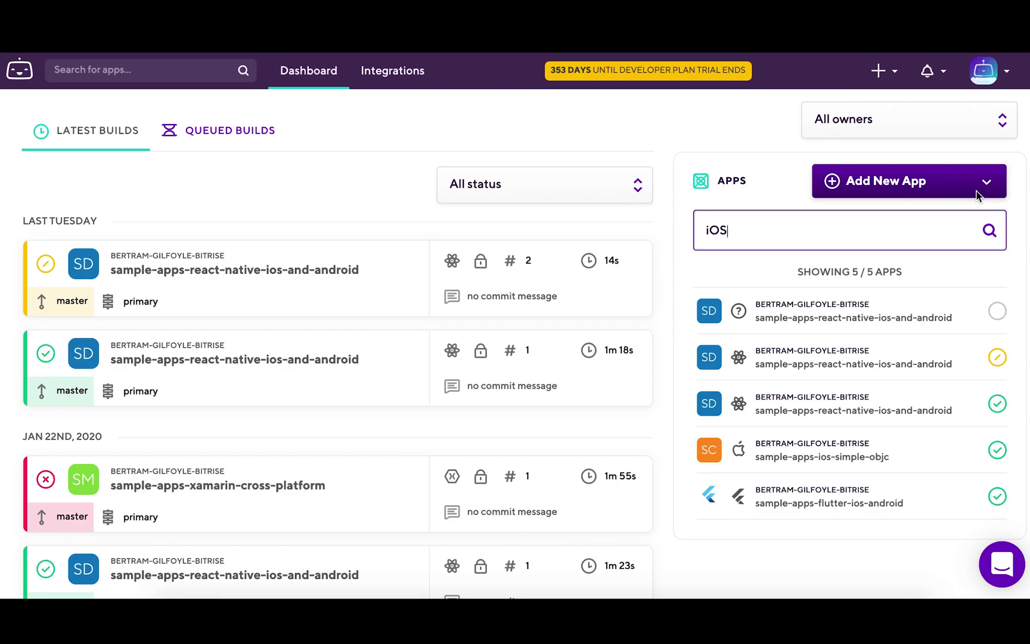
Start a new app from the Add New App menu using the web UI option
left_click(927, 188)
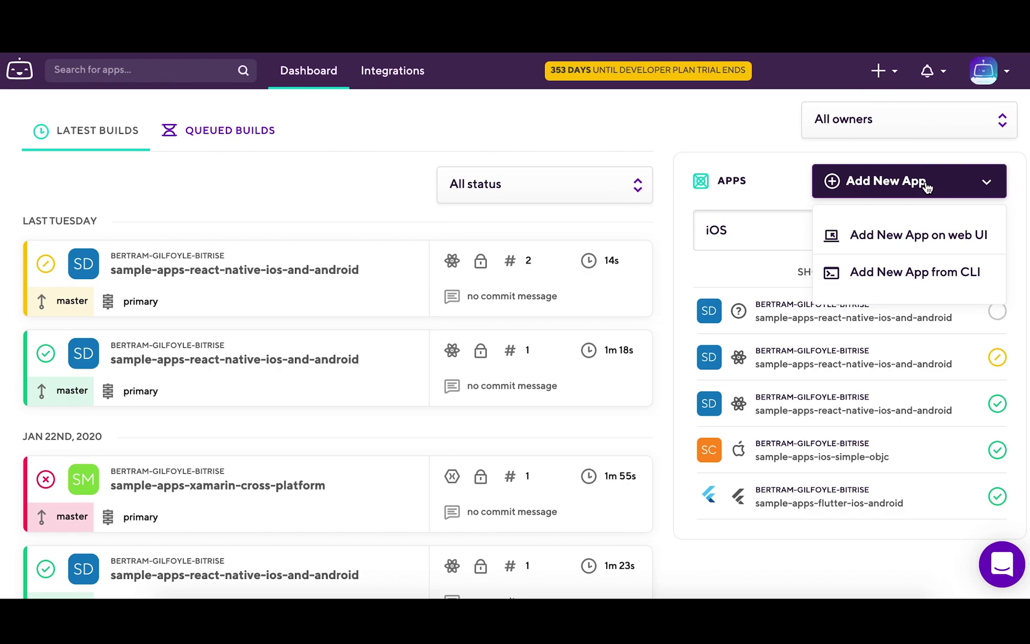
left_click(925, 236)
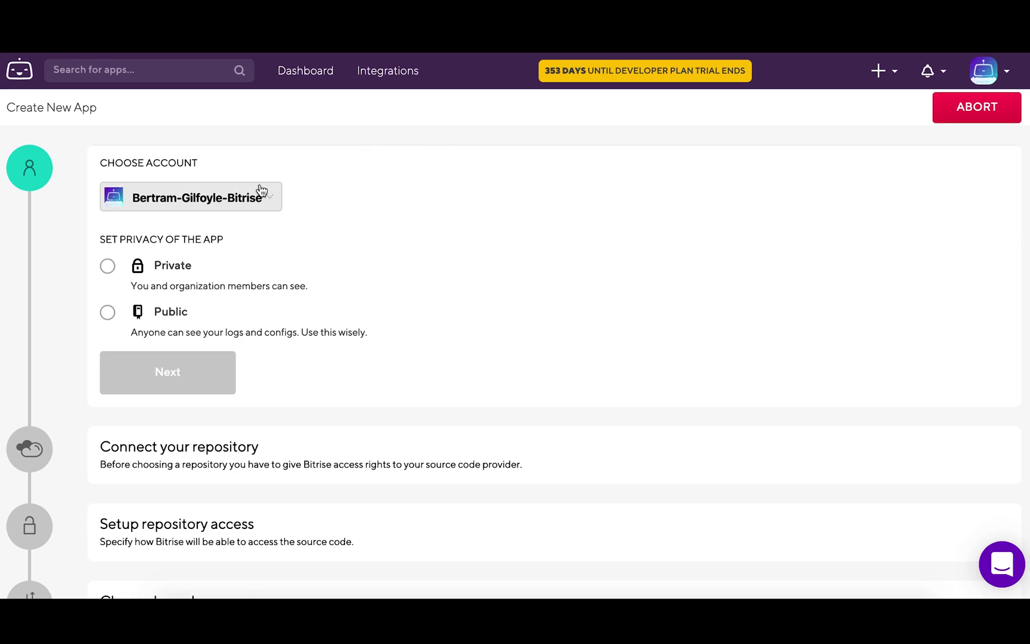
Keep the personal account as owner and set the app's privacy to Private
left_click(243, 201)
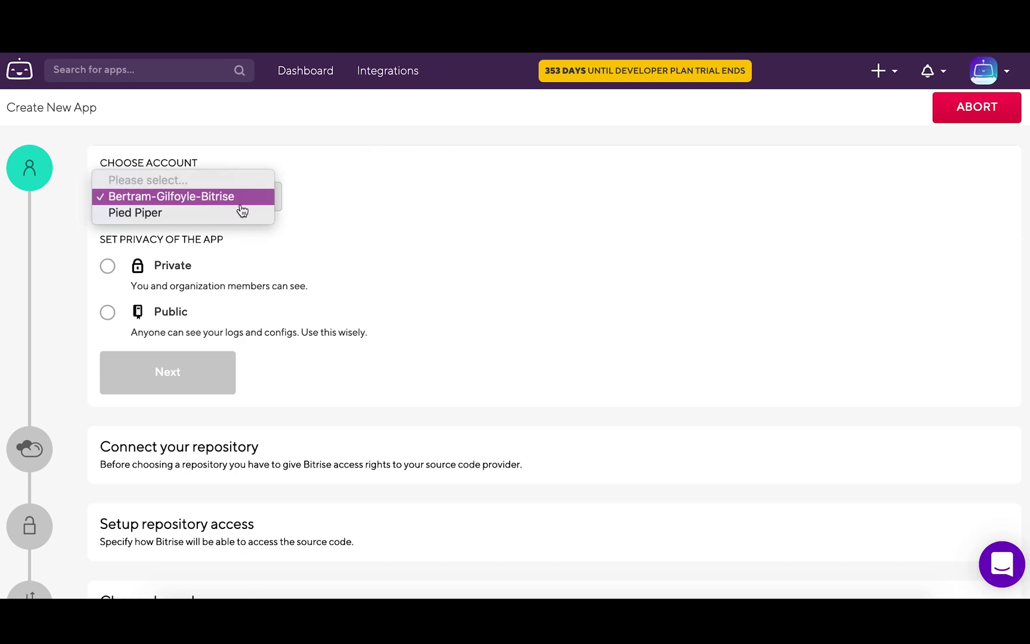
left_click(241, 208)
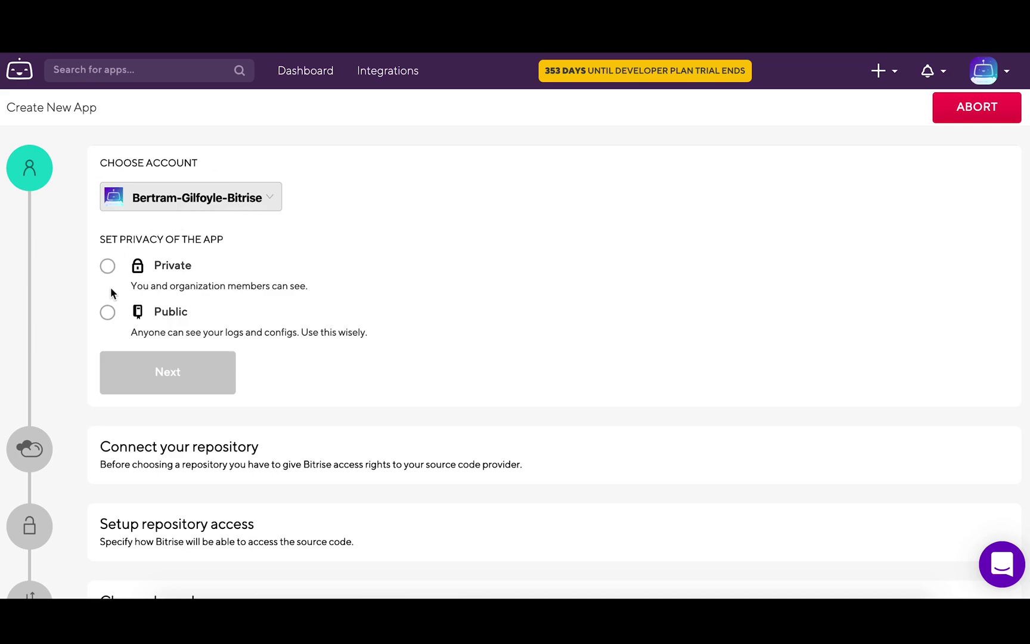
left_click(108, 313)
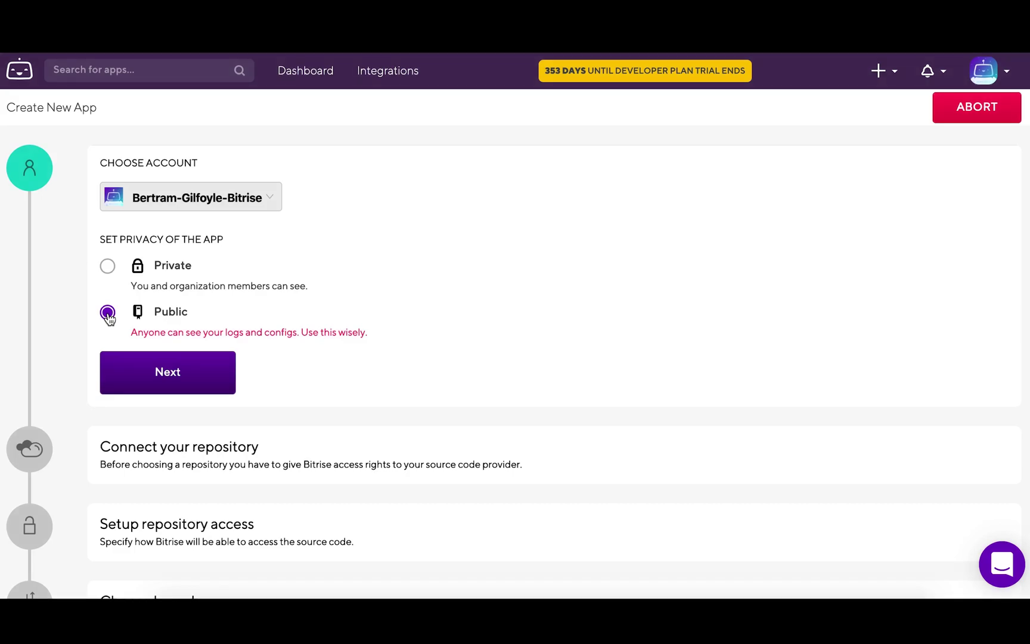
left_click(107, 268)
Select the sample-apps-flutter-ios-android repository and have the SSH key added automatically
left_click(165, 373)
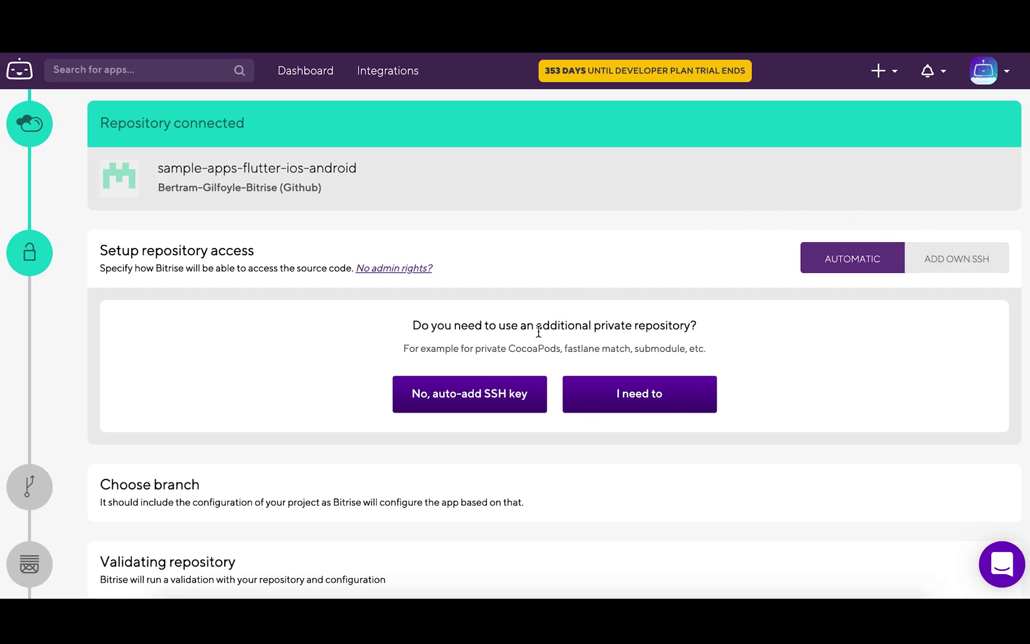
left_click(511, 393)
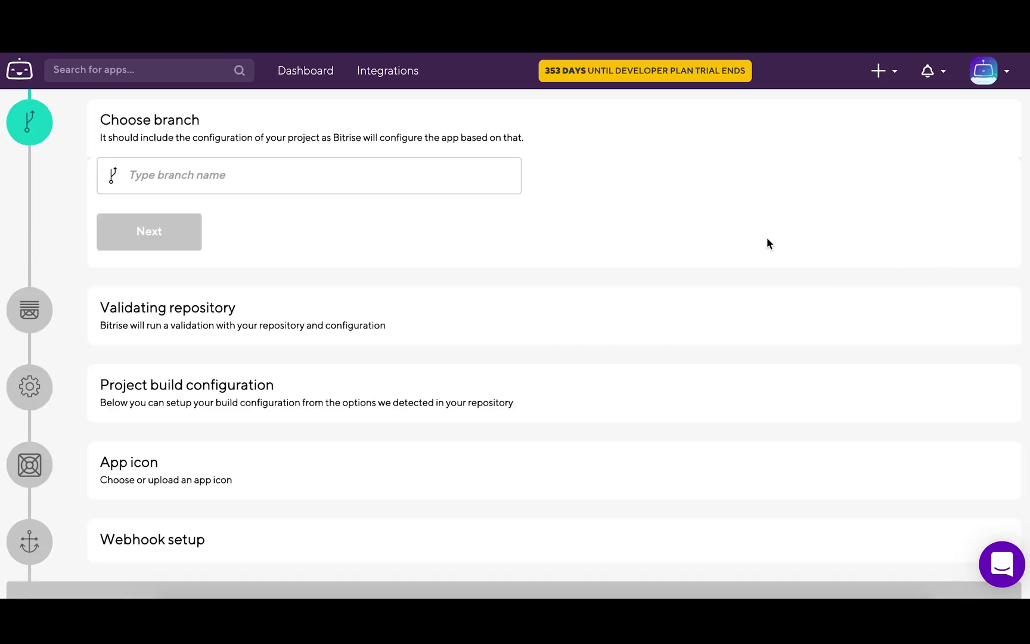
Enter master as the branch and run repository validation
left_click(427, 175)
type("mast")
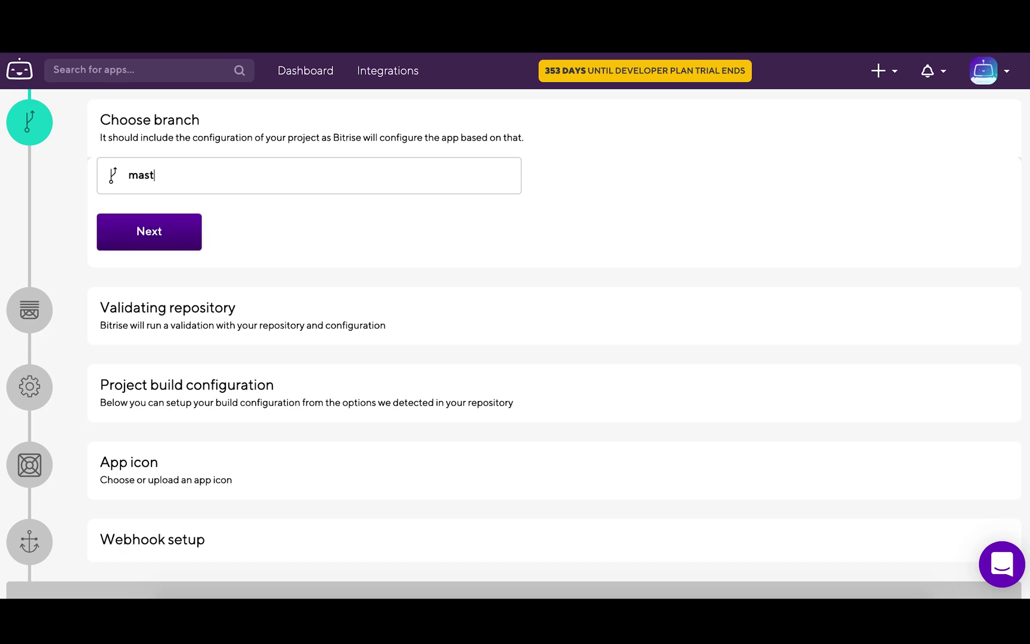
type("er")
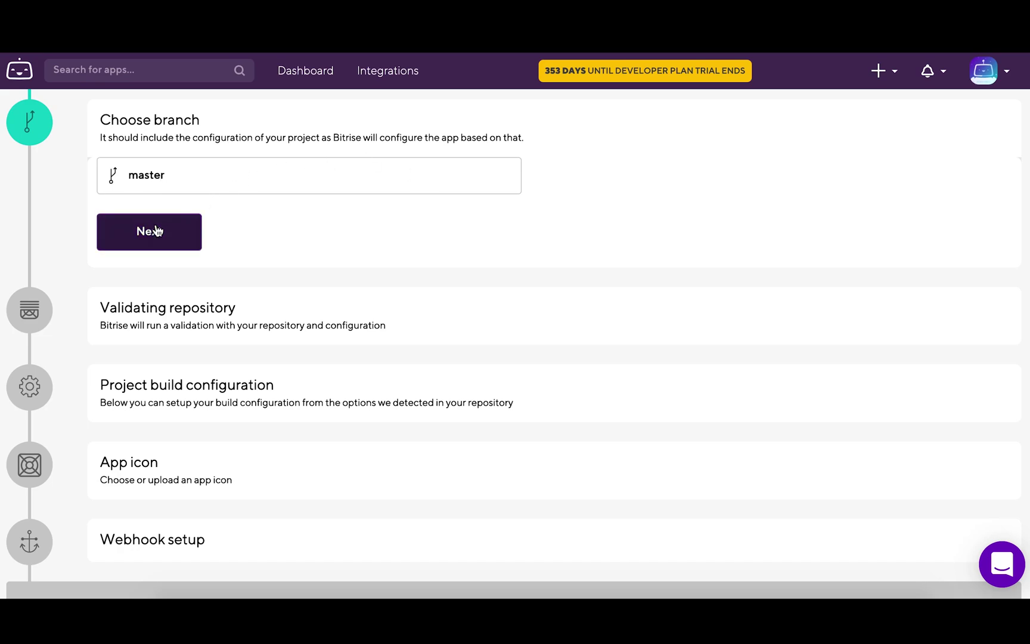
left_click(148, 233)
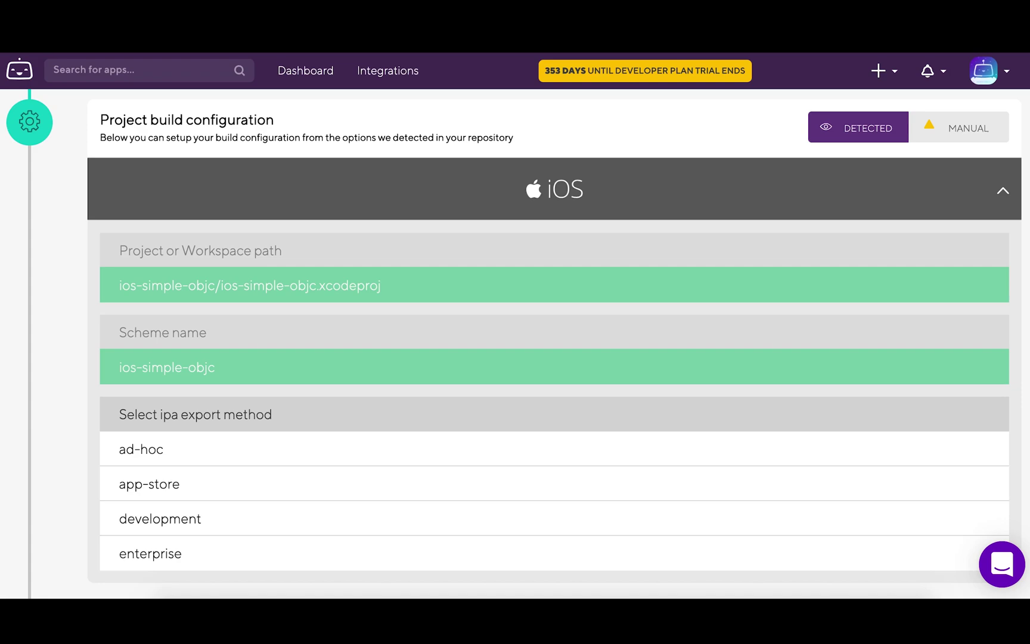
scroll(214, 229, "down", 1)
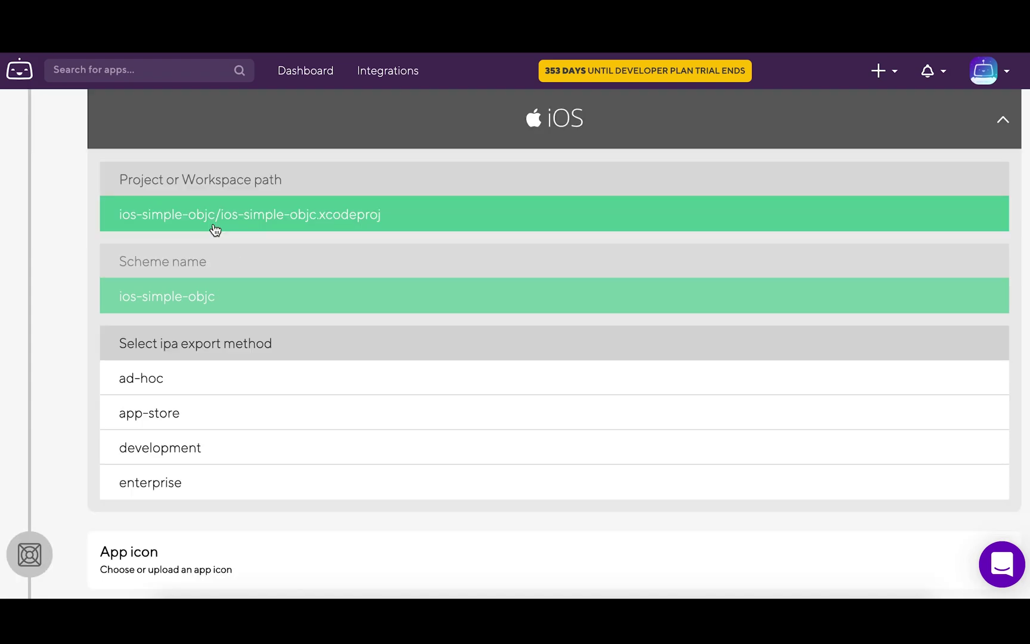
Select 'development' as the ipa export method for the ios-simple-objc configuration
left_click(184, 378)
left_click(184, 415)
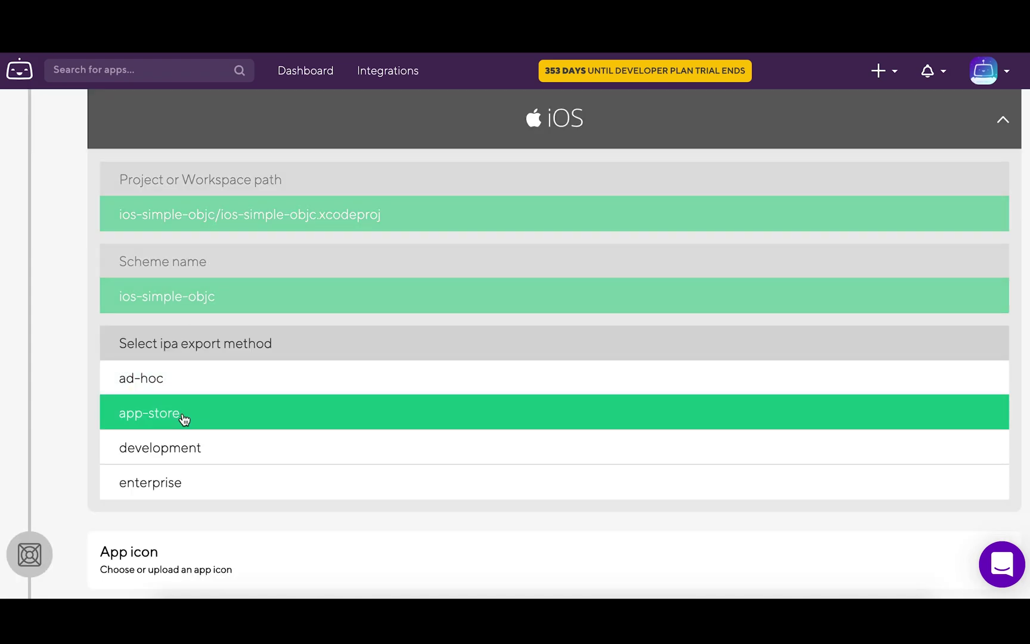
left_click(184, 452)
left_click(179, 486)
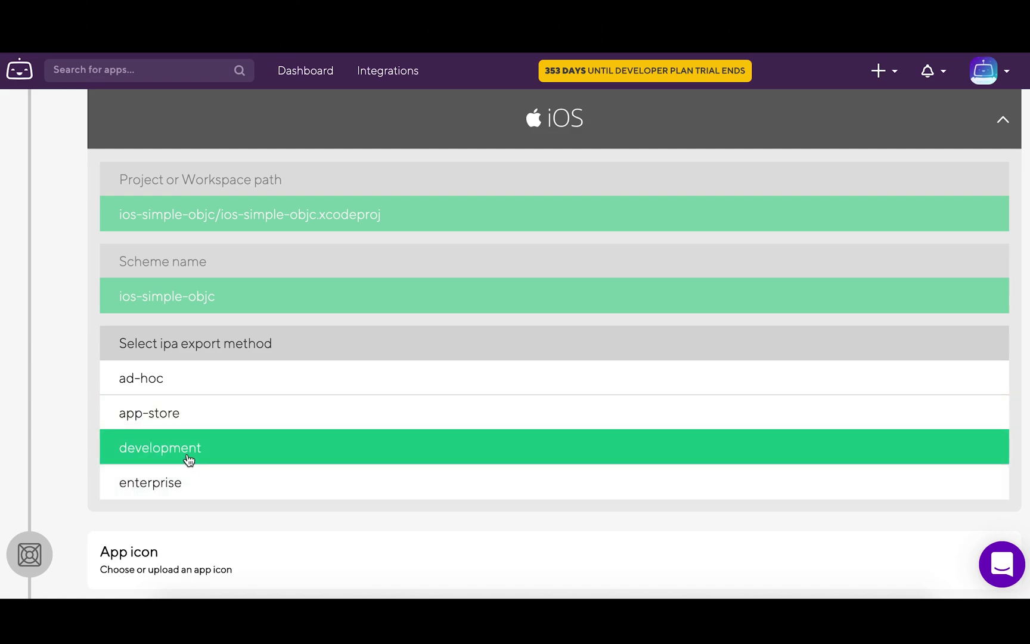
left_click(188, 460)
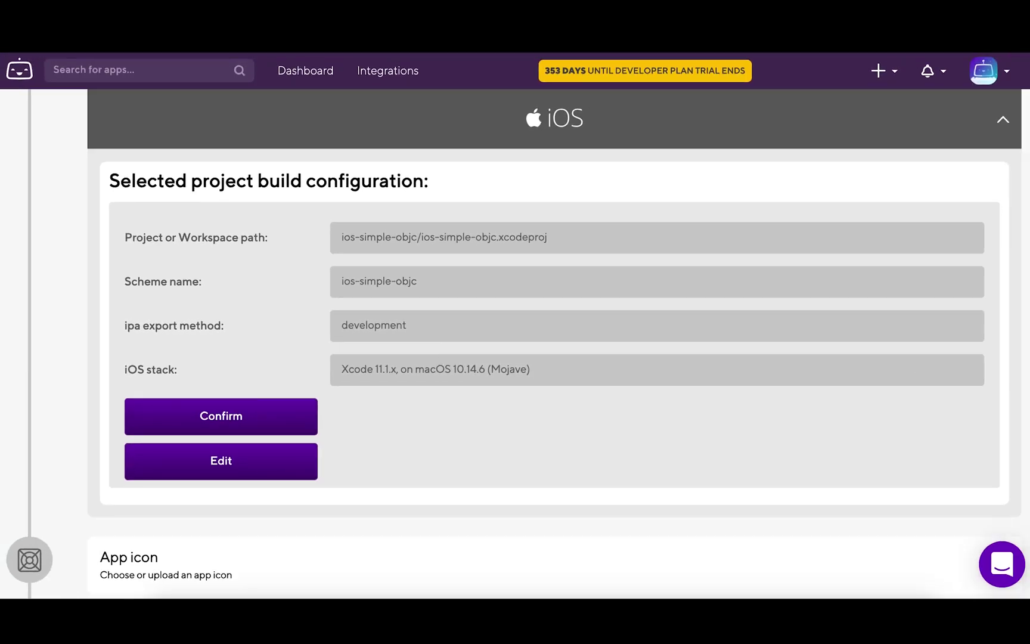
Confirm the detected build configuration and skip adding a custom app icon
left_click(237, 413)
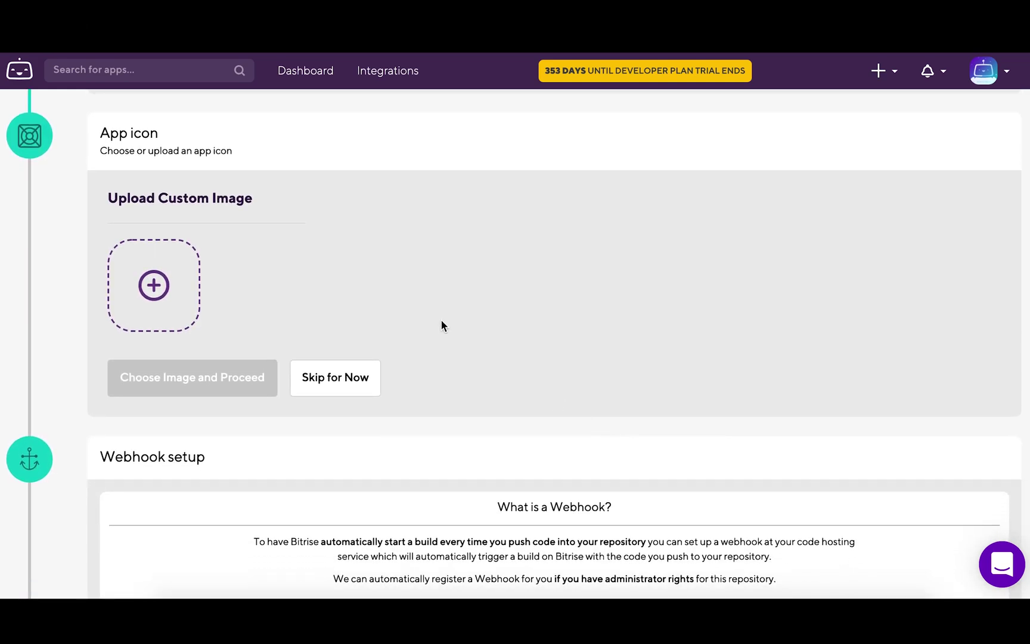
left_click(334, 378)
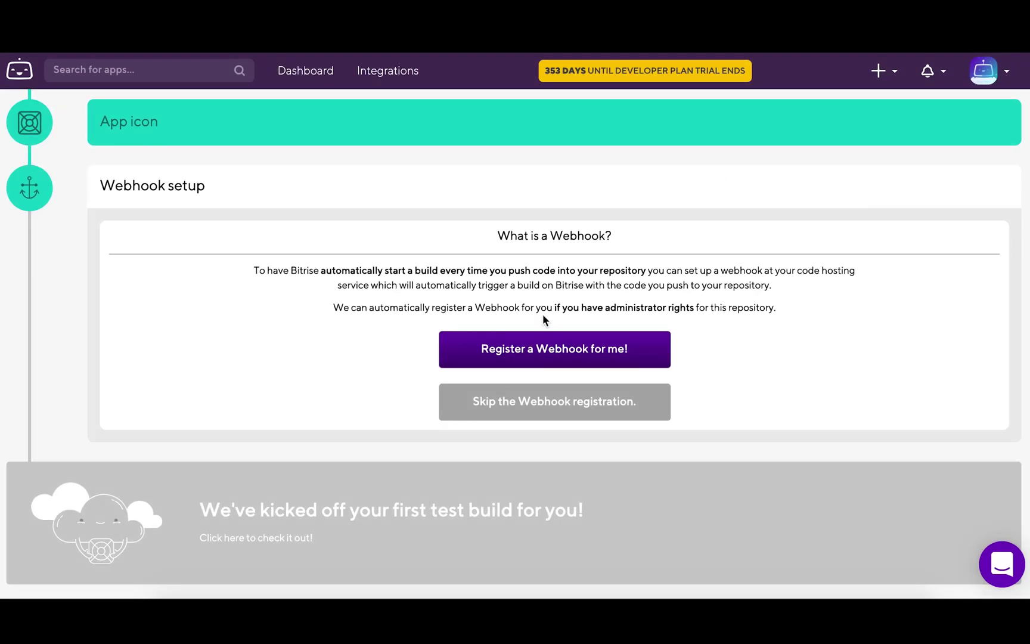
Register a webhook for the repository and open the first test build on master
left_click(545, 348)
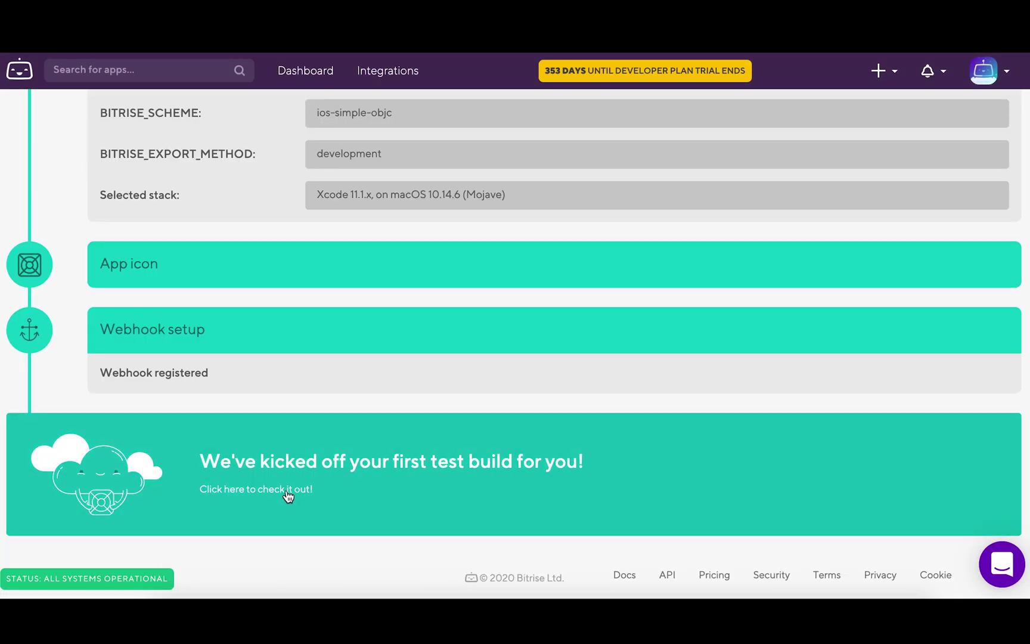
left_click(285, 502)
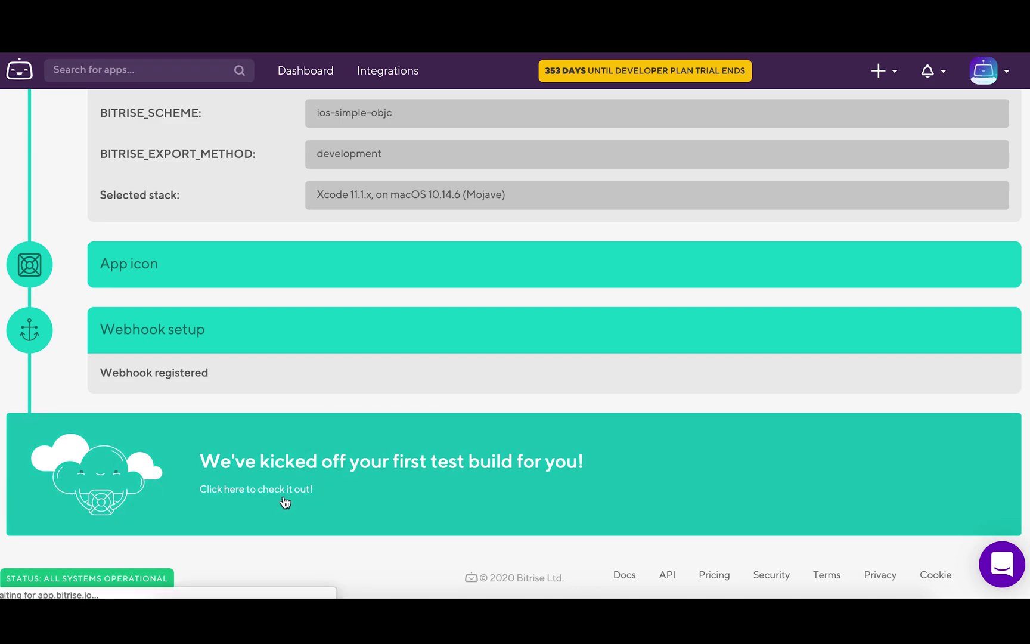